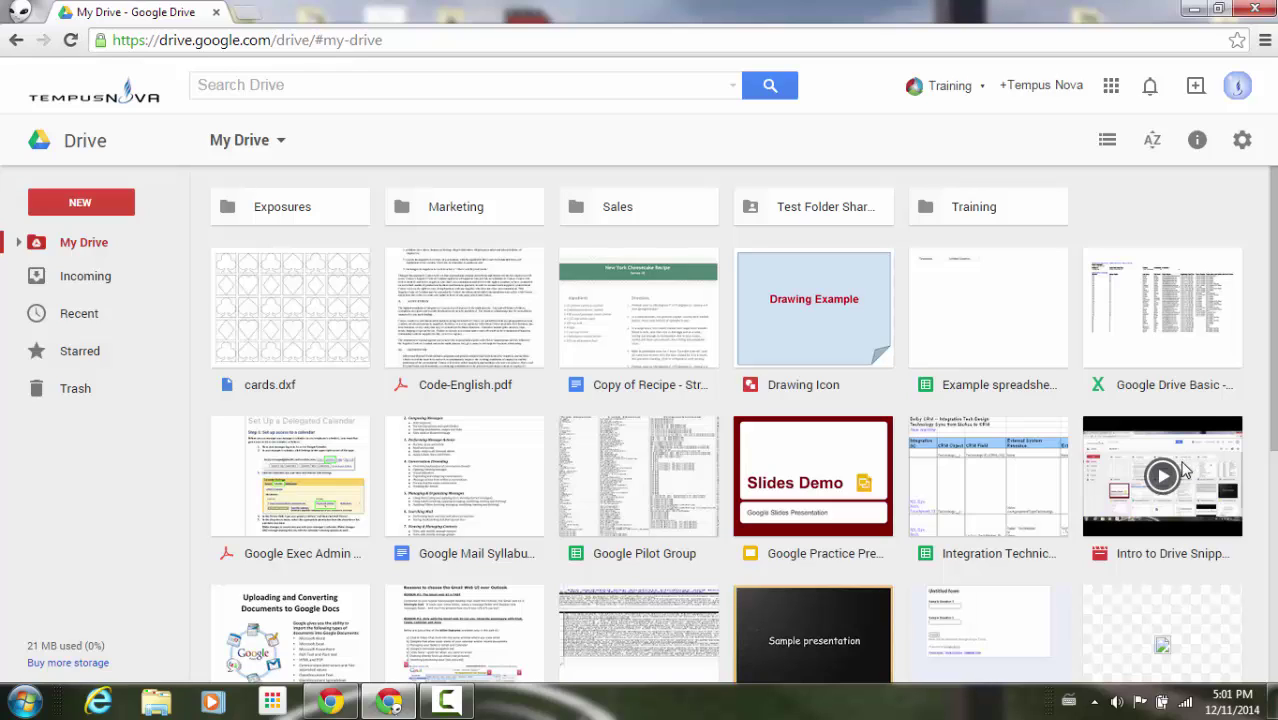
Step: Preview the Intro to Drive Snippet.mp4 video and close the preview
{"action": "double_click", "coordinate": [1185, 470]}
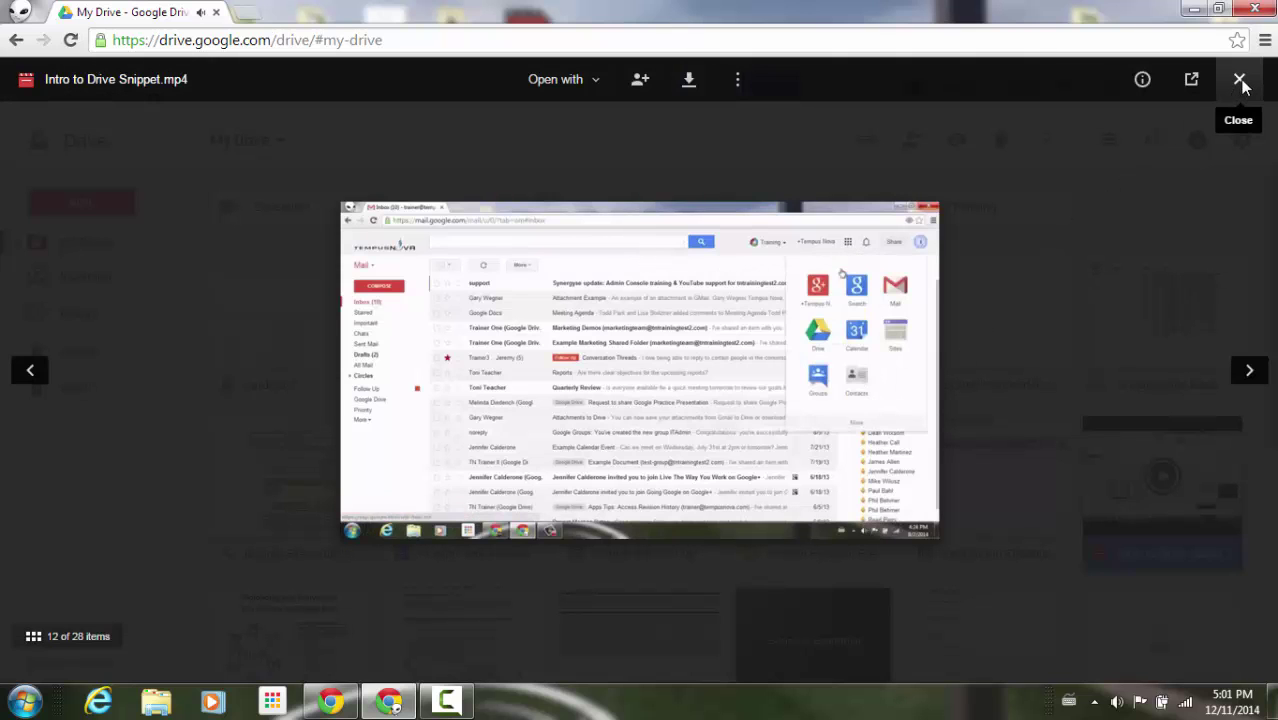
{"action": "left_click", "coordinate": [1240, 80]}
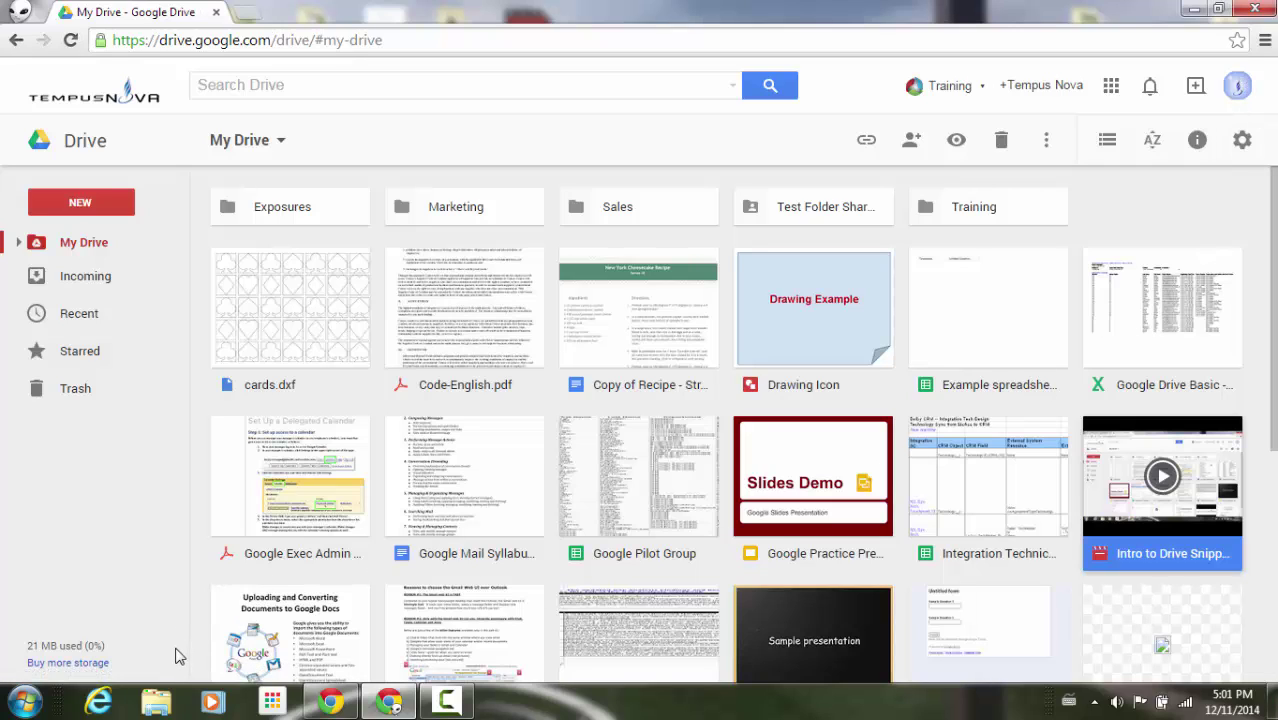
Step: Open Notepad and write caption 1, timed 00:00:00 --> 00:00:08, with the text "Here I am in my Google Mail account screen."
{"action": "left_click", "coordinate": [22, 706]}
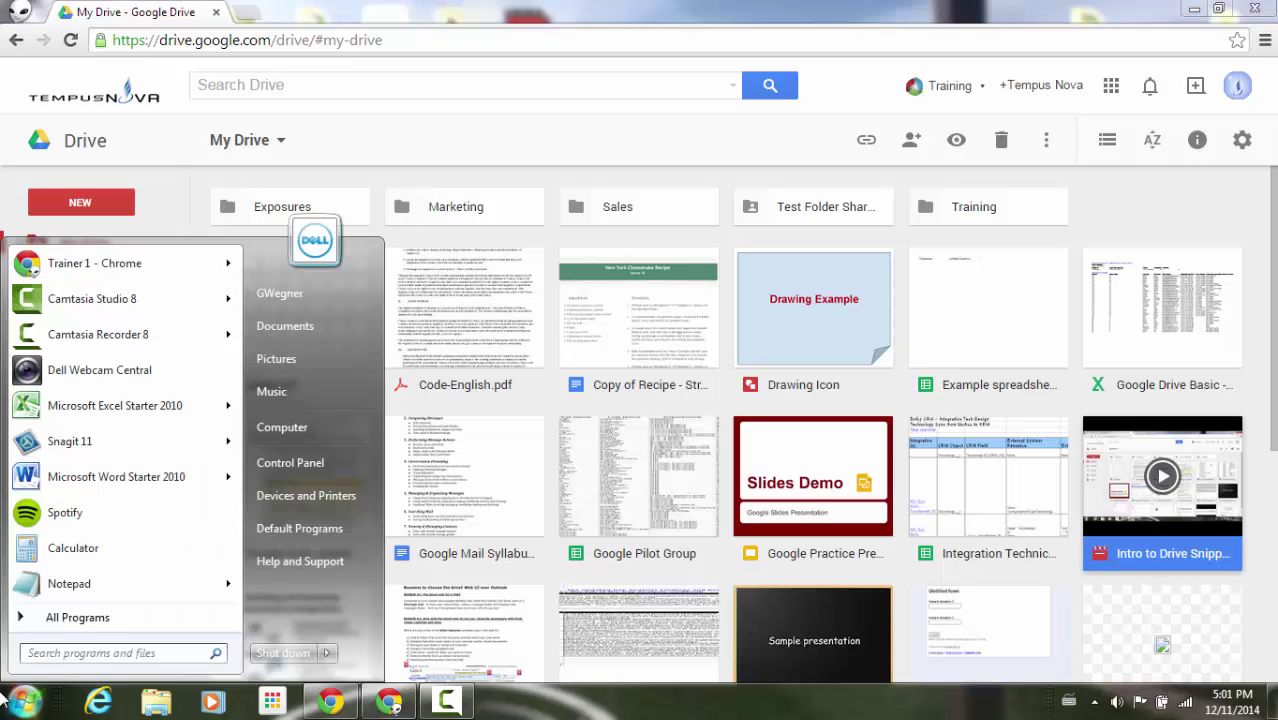
{"action": "left_click", "coordinate": [65, 588]}
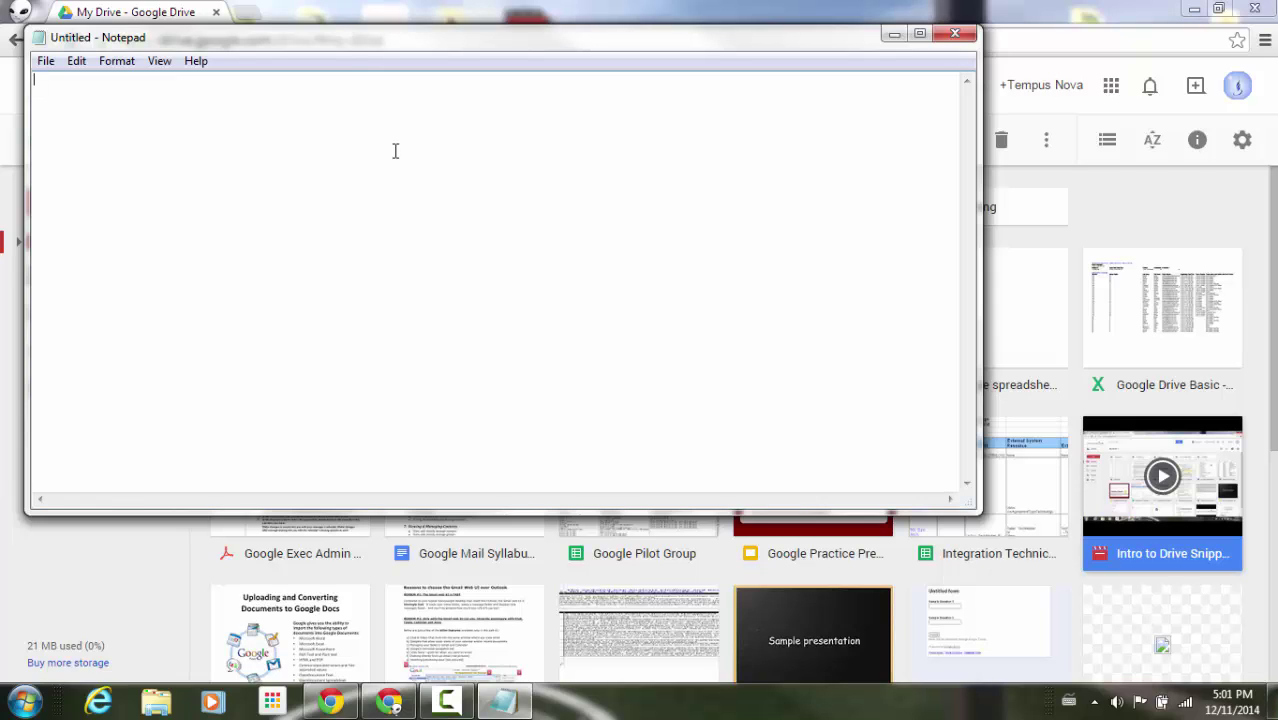
{"action": "type", "text": "1"}
{"action": "key", "text": "Return"}
{"action": "type", "text": "00:00:00"}
{"action": "type", "text": "--> 00:00:"}
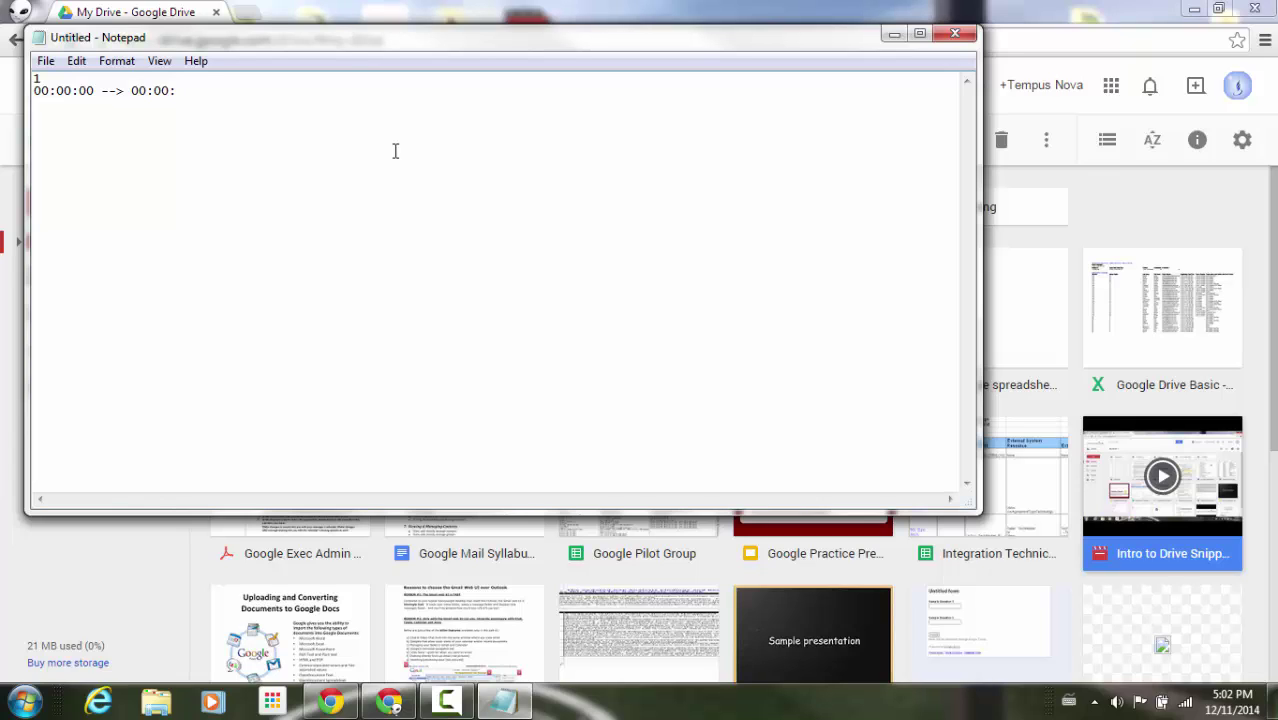
{"action": "type", "text": "08"}
{"action": "key", "text": "Return"}
{"action": "type", "text": "Here I am in my Googl"}
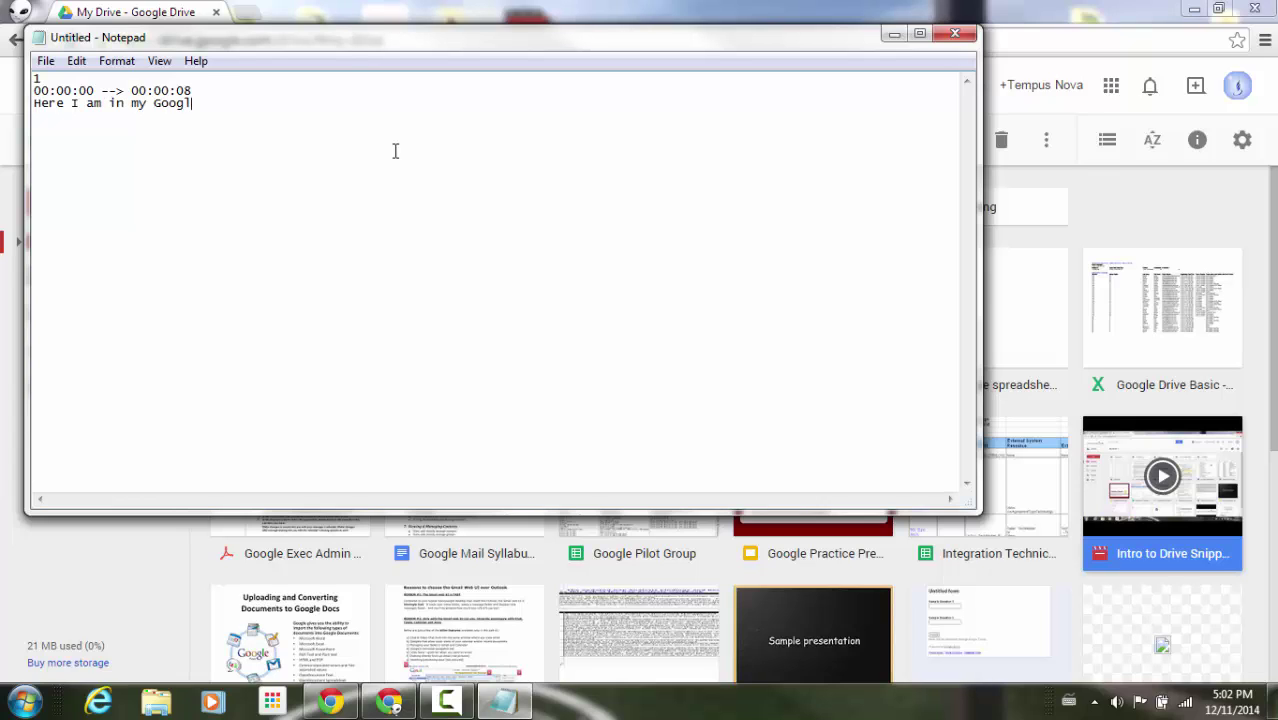
{"action": "type", "text": "e Mail account screen"}
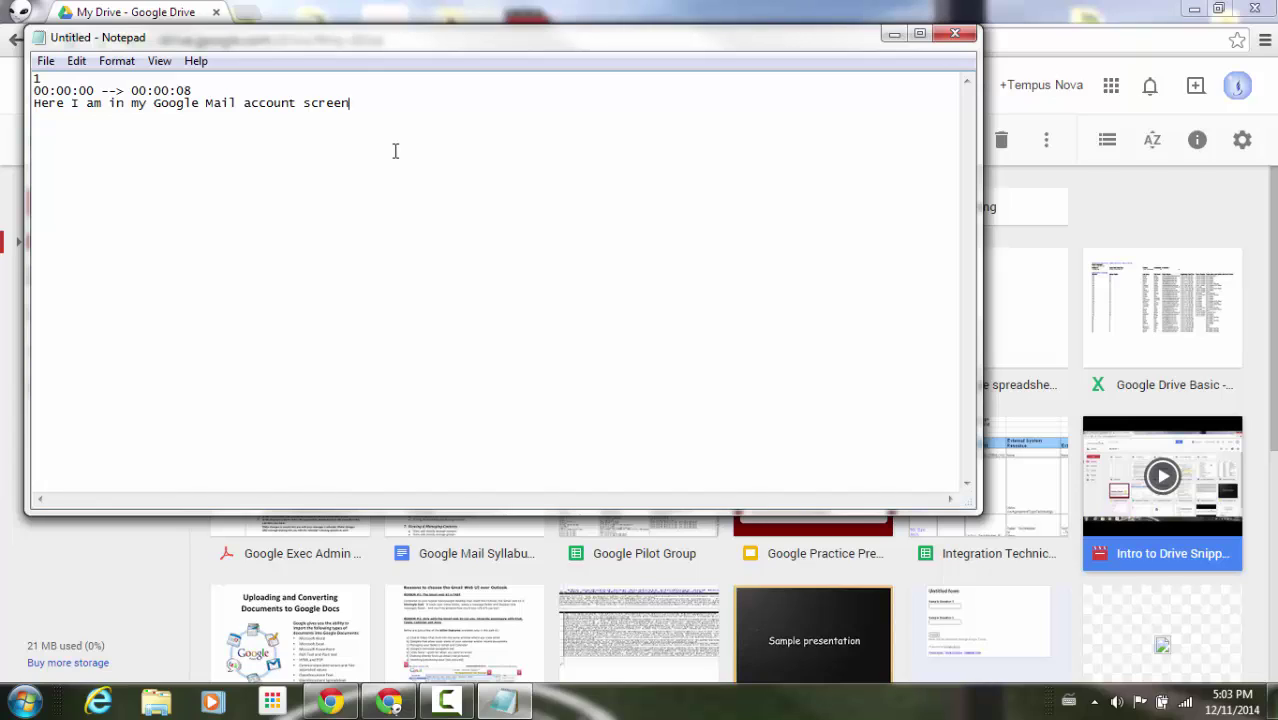
{"action": "type", "text": "."}
Step: After a blank line, add caption 2, timed 00:00:15 --> 00:00:24, with the text "Here I am in my Google Drive interface."
{"action": "key", "text": "Return"}
{"action": "type", "text": "2"}
{"action": "key", "text": "Return"}
{"action": "type", "text": "00:00:15 --> 00:00"}
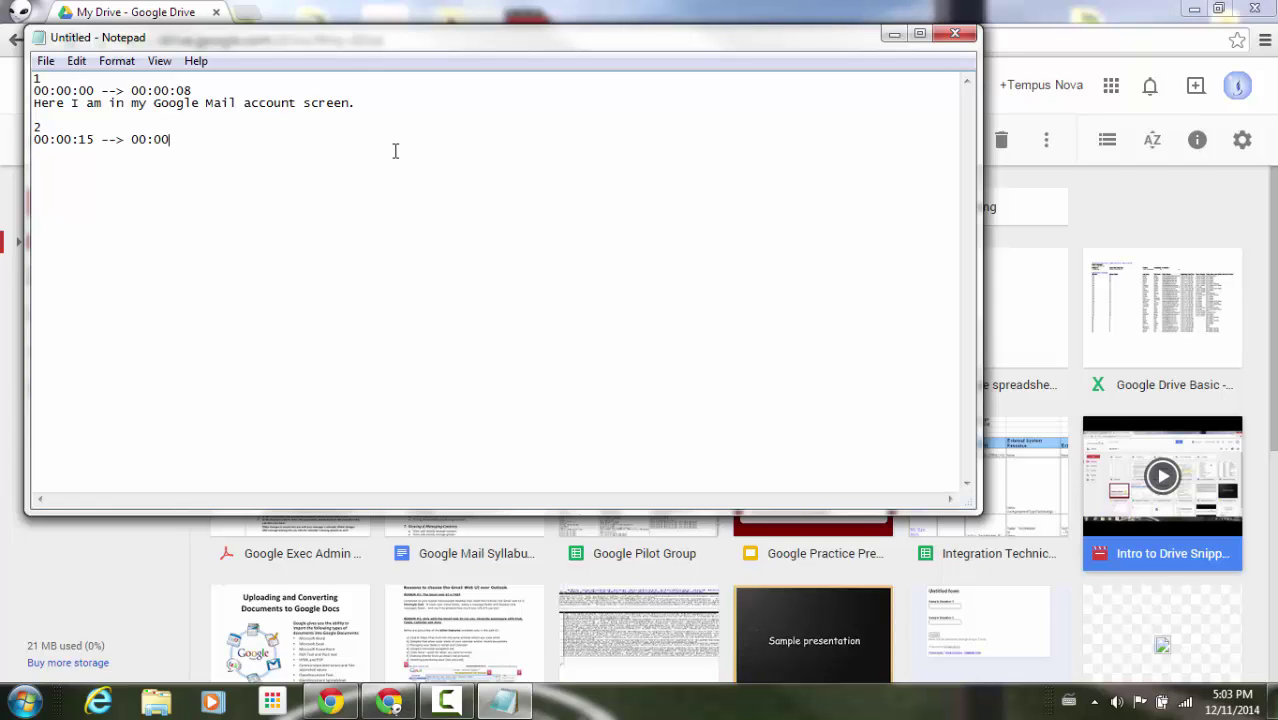
{"action": "type", "text": ":24"}
{"action": "key", "text": "Return"}
{"action": "type", "text": "Here I am in my G"}
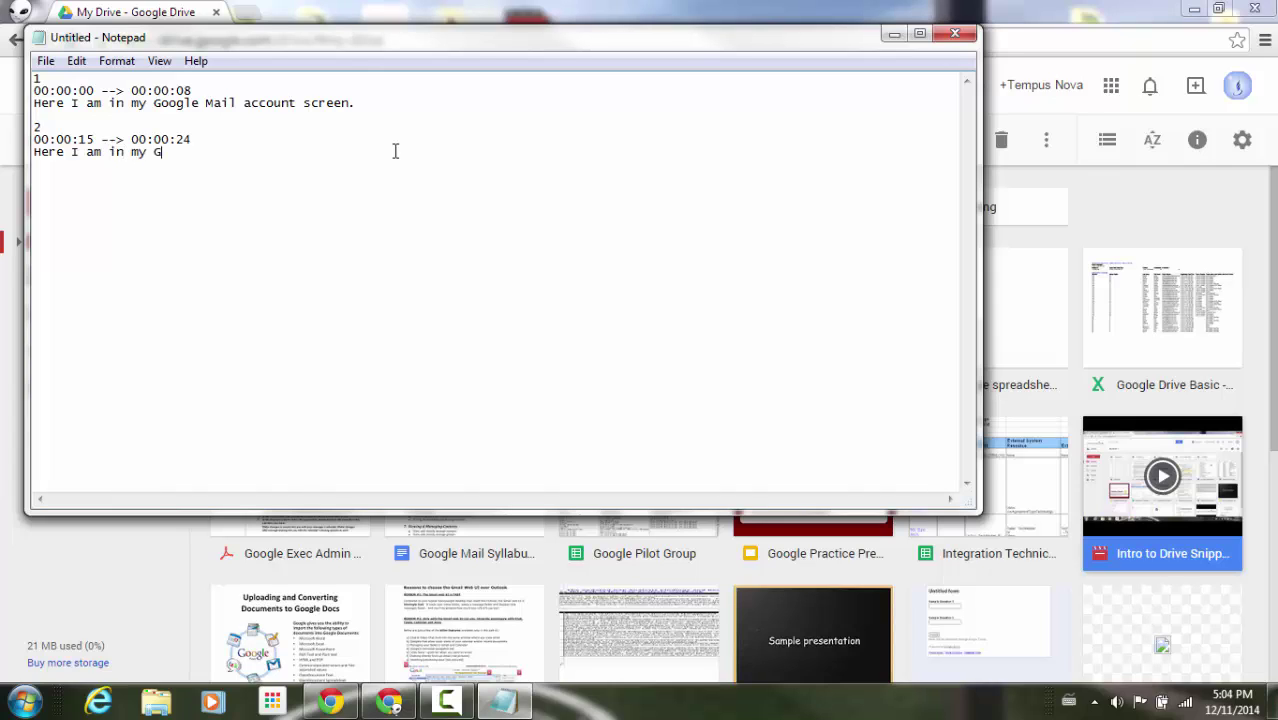
{"action": "type", "text": "oogle drive interface"}
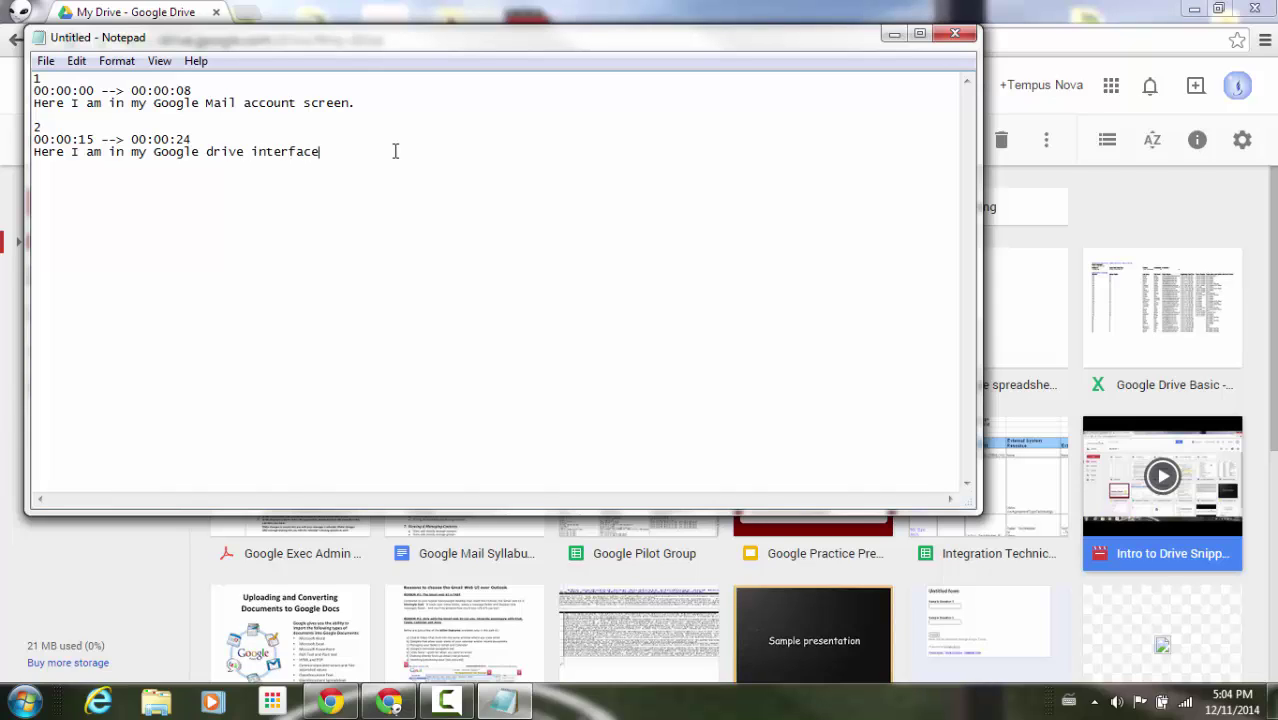
{"action": "type", "text": "."}
{"action": "key", "text": "BackSpace"}
{"action": "type", "text": "D"}
Step: Save the caption text as Subtitles on the Desktop in text document format and minimize Notepad
{"action": "left_click", "coordinate": [43, 63]}
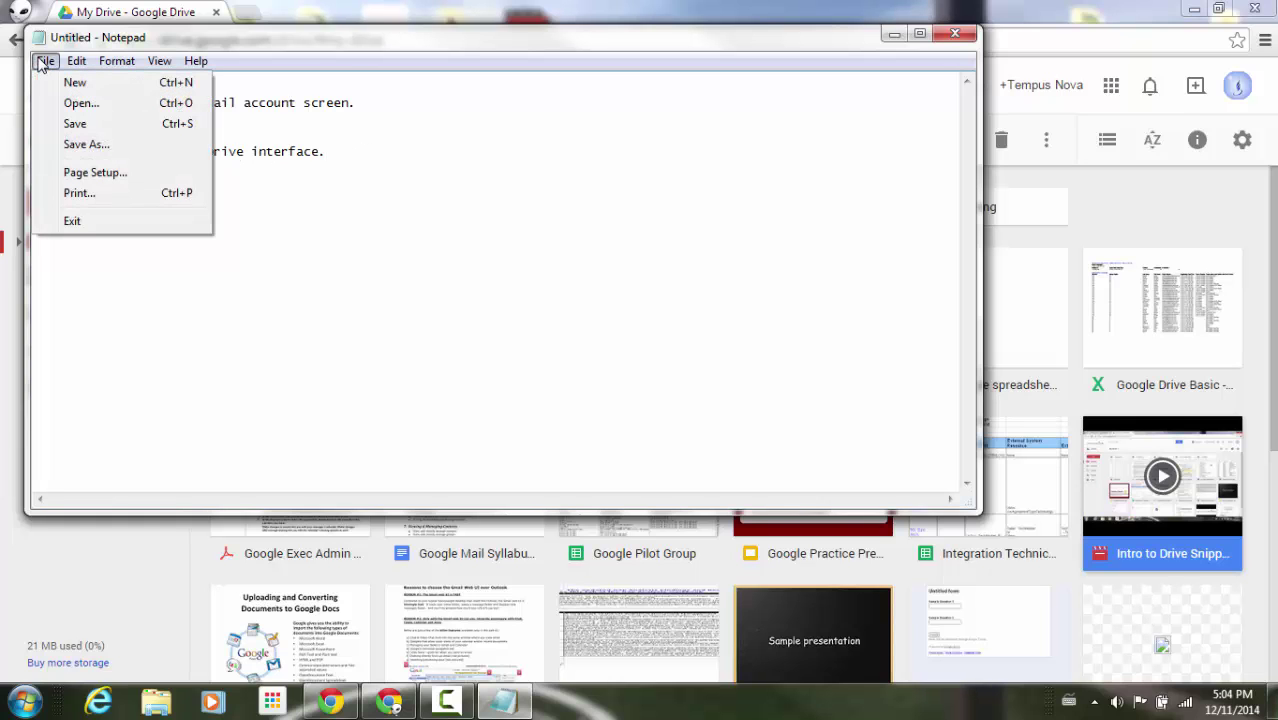
{"action": "left_click", "coordinate": [50, 145]}
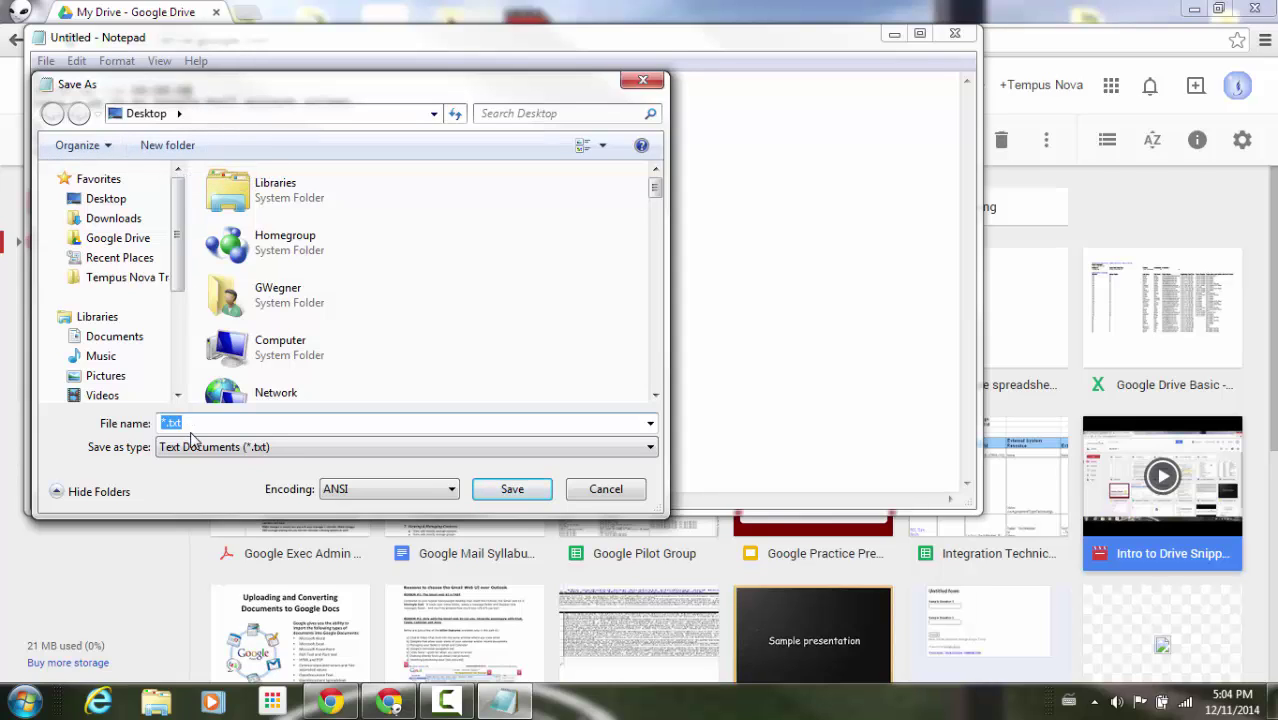
{"action": "type", "text": "Subtit5"}
{"action": "type", "text": "le"}
{"action": "type", "text": "es"}
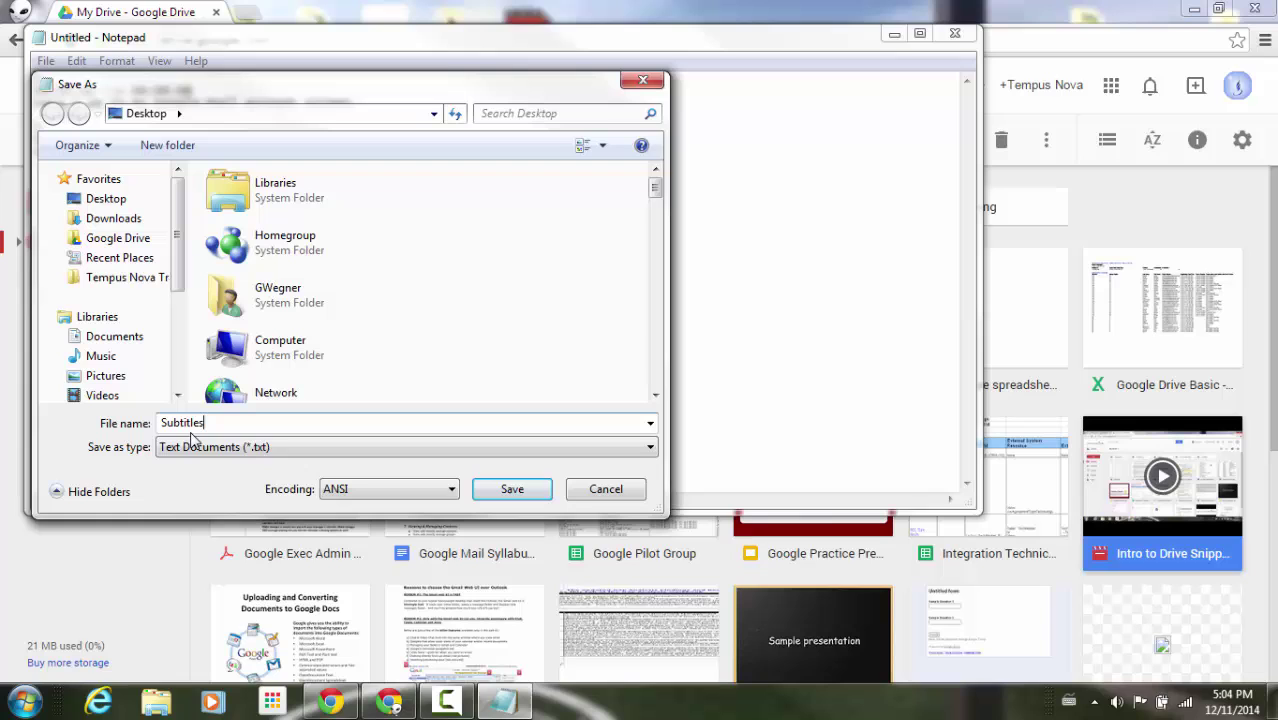
{"action": "left_click", "coordinate": [515, 491]}
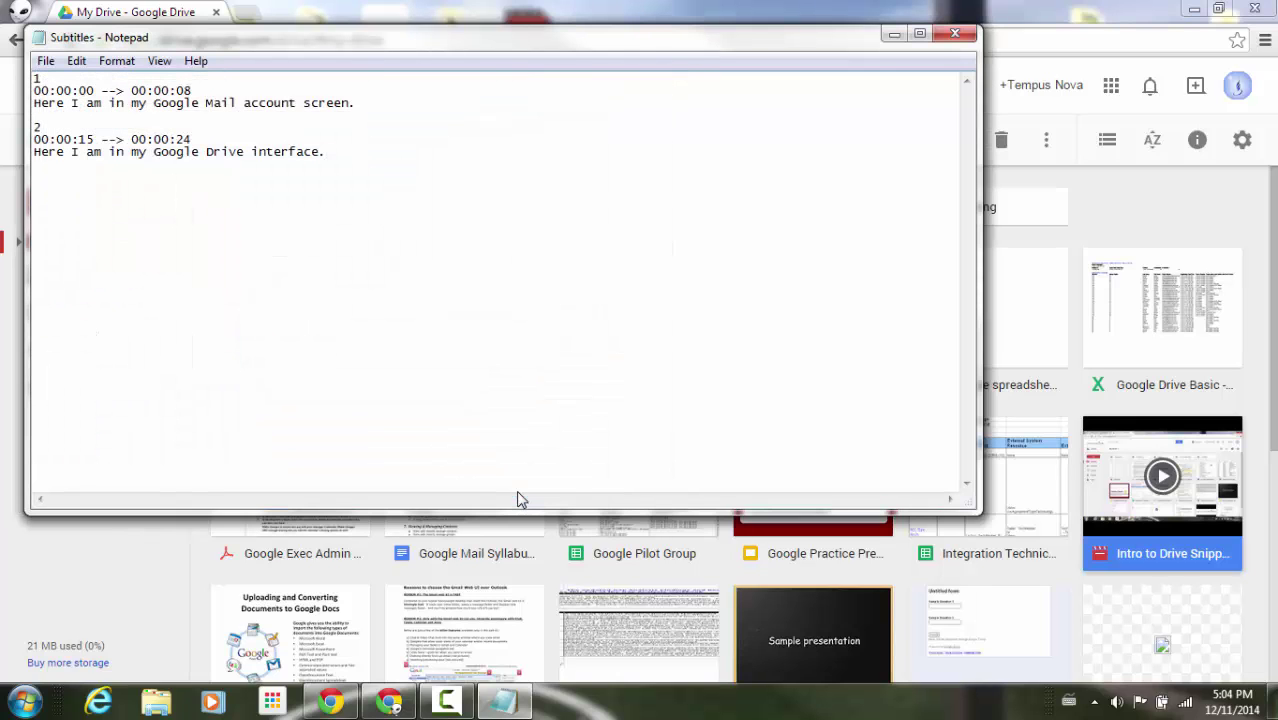
{"action": "left_click", "coordinate": [894, 34]}
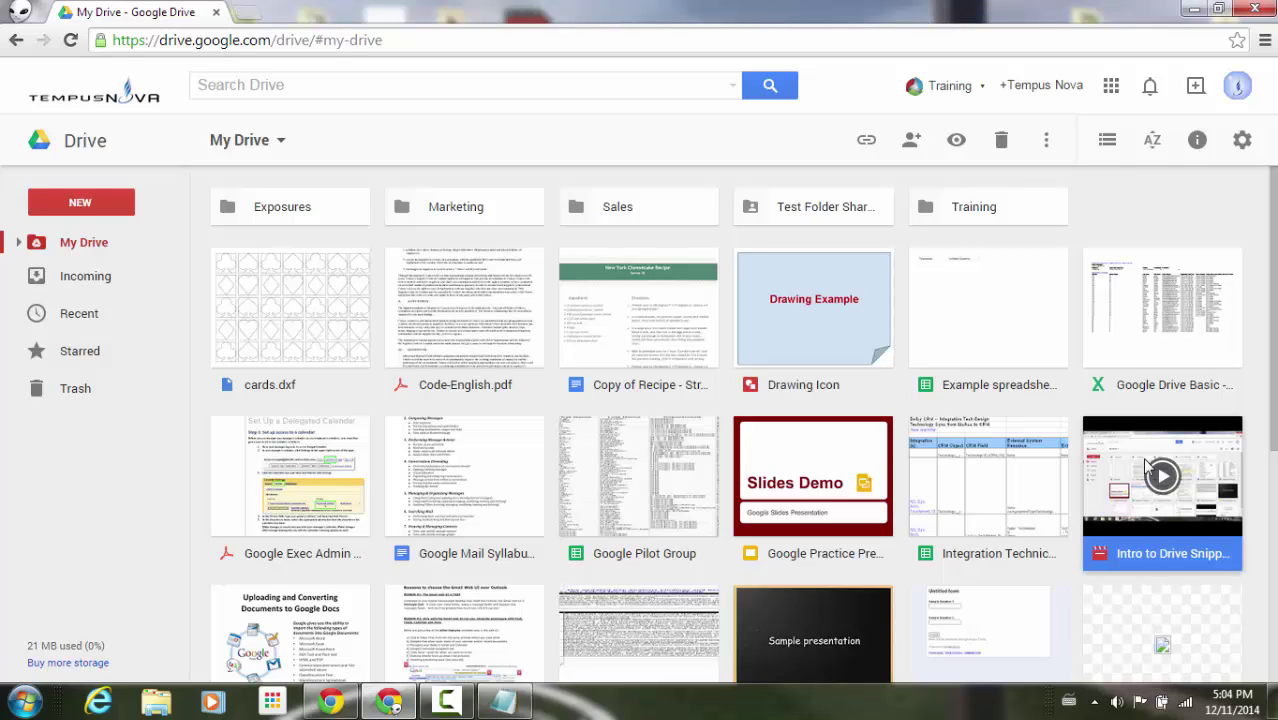
Step: Open the caption track management for Intro to Drive Snippet.mp4 from the video's details
{"action": "left_click", "coordinate": [1201, 143]}
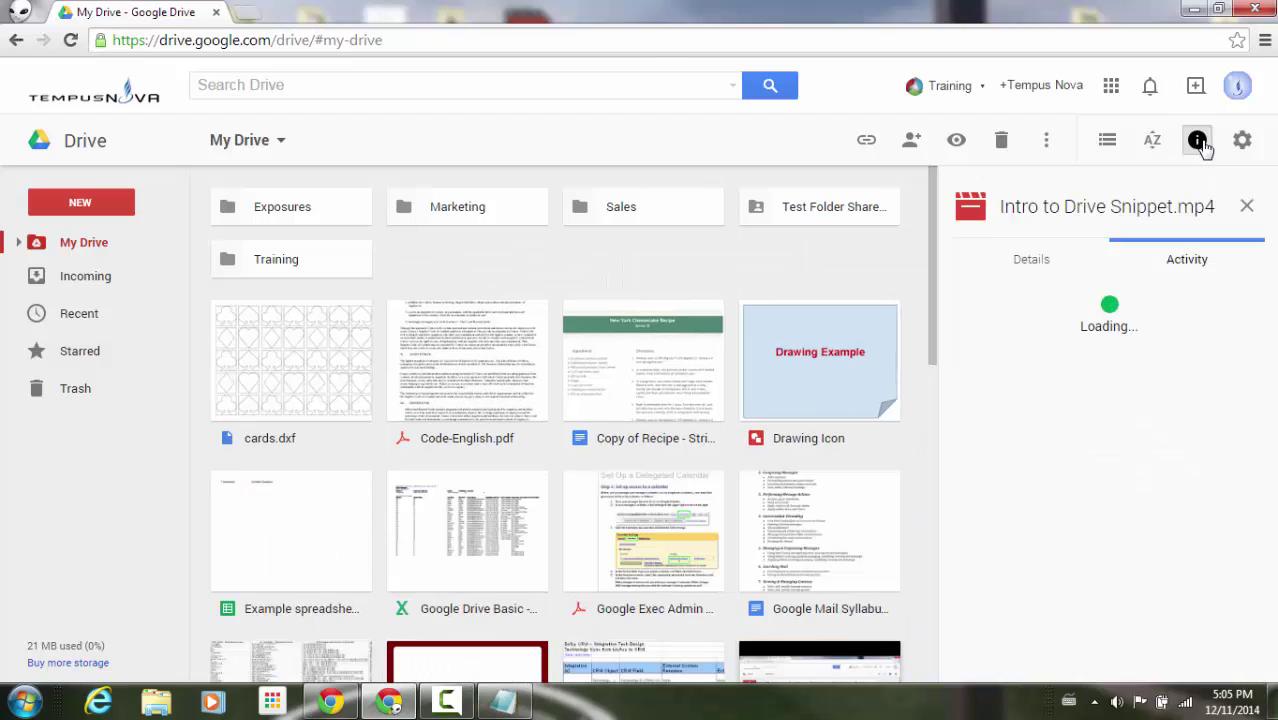
{"action": "left_click", "coordinate": [1040, 262]}
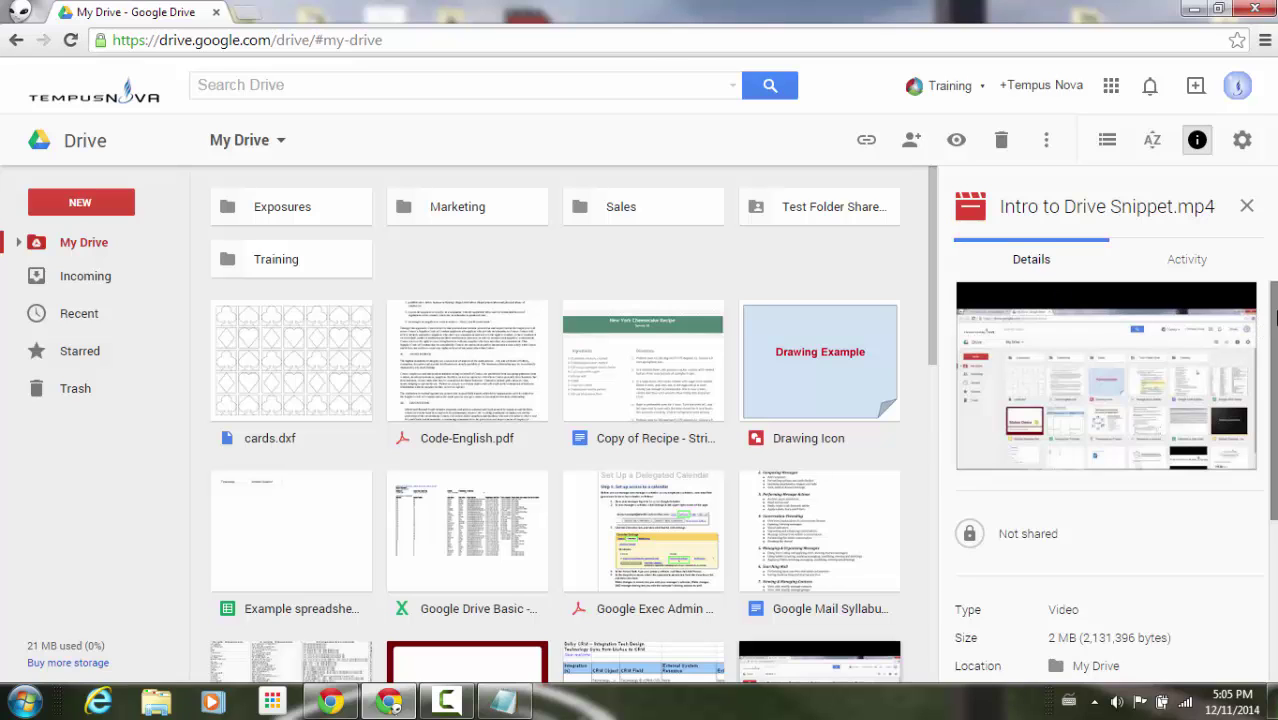
{"action": "scroll", "coordinate": [1266, 320], "scroll_direction": "down", "scroll_amount": 2}
{"action": "scroll", "coordinate": [1105, 480], "scroll_direction": "down", "scroll_amount": 5}
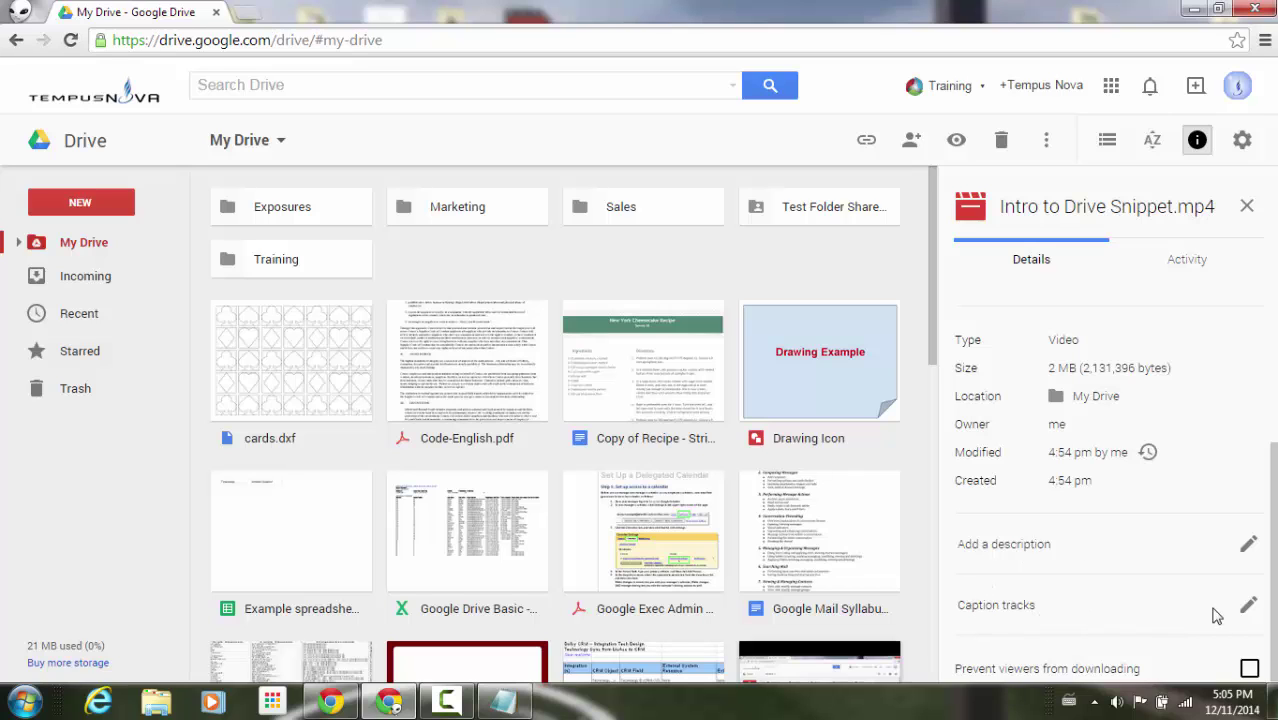
{"action": "left_click", "coordinate": [1252, 612]}
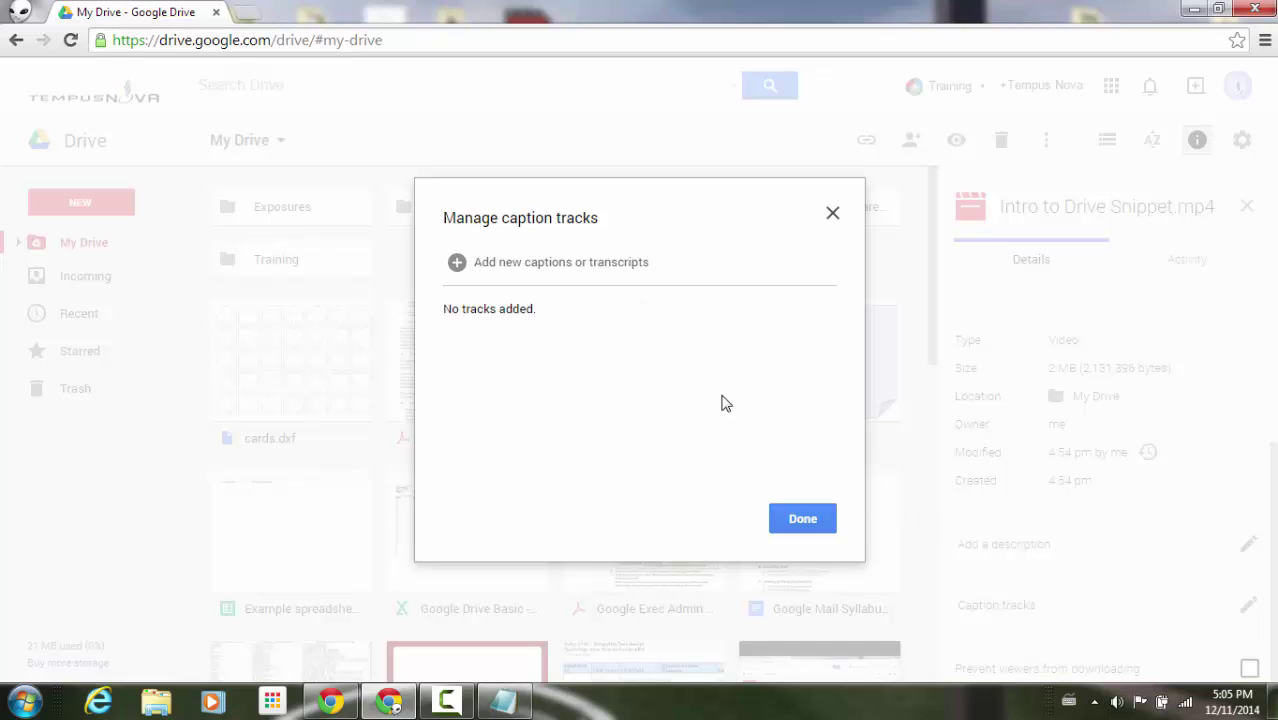
Step: Add a new caption track using the Subtitles text file from the Desktop
{"action": "left_click", "coordinate": [506, 271]}
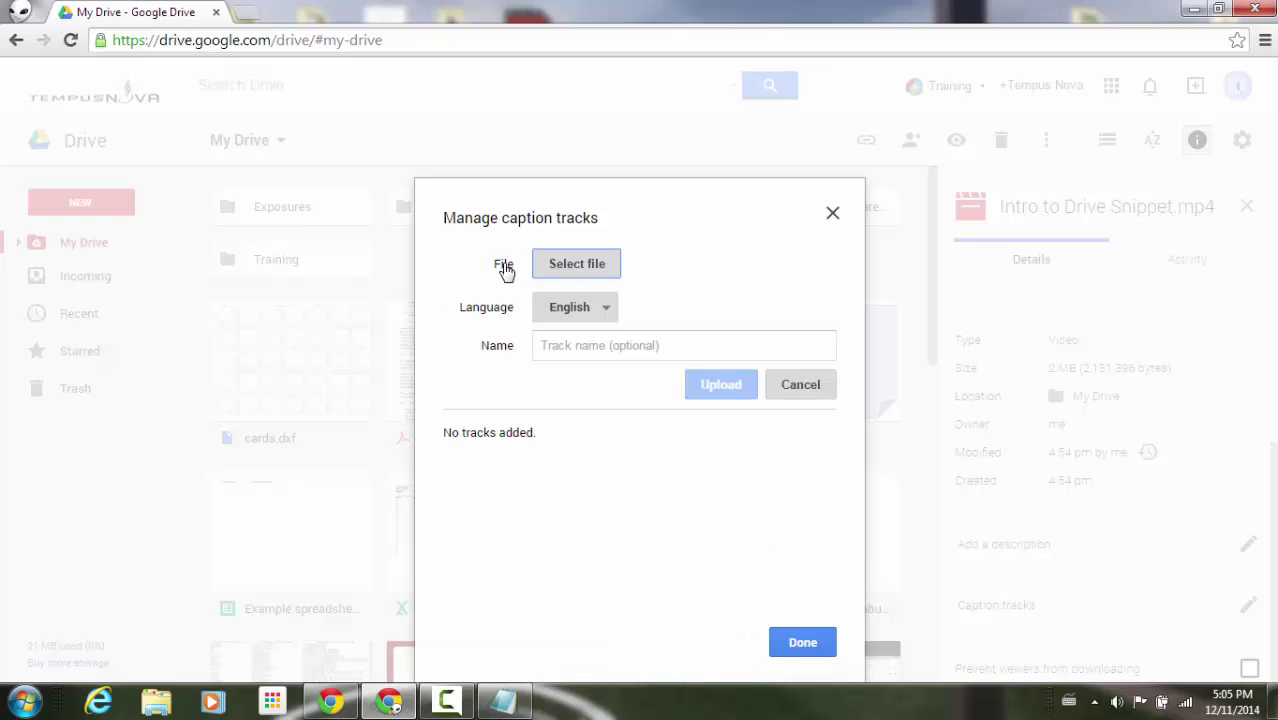
{"action": "left_click", "coordinate": [586, 265]}
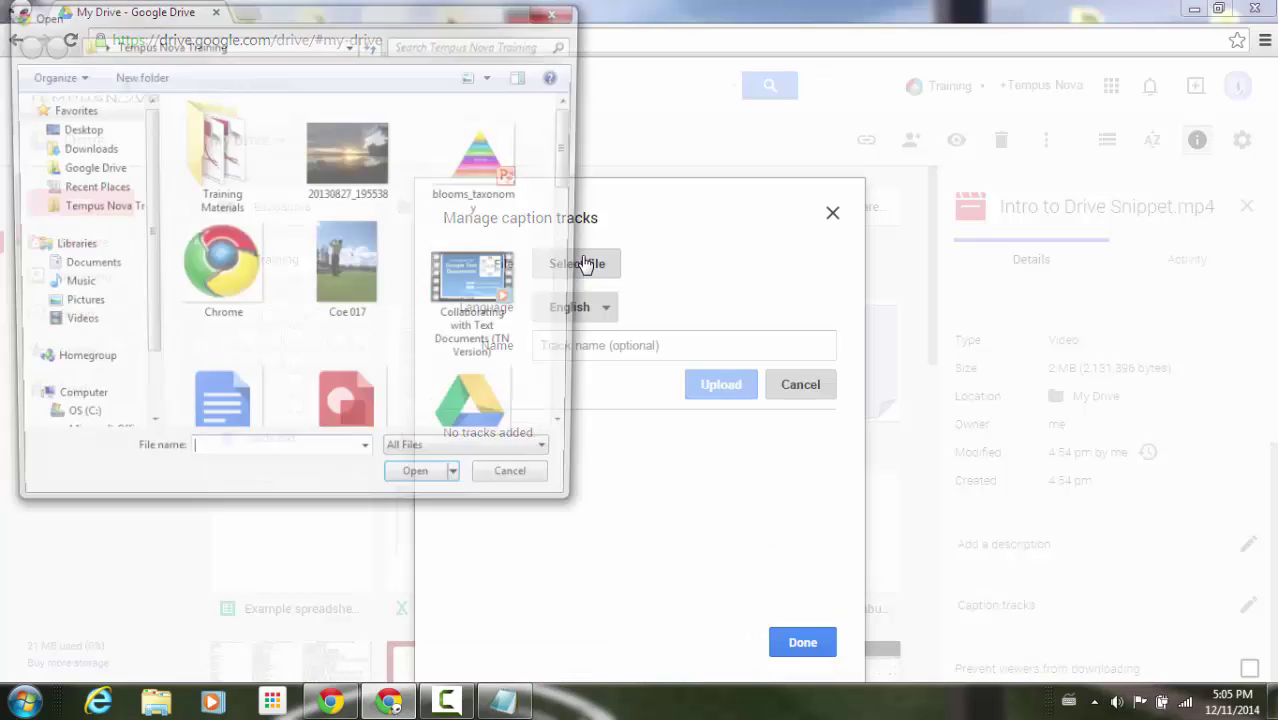
{"action": "left_click", "coordinate": [78, 130]}
{"action": "left_click_drag", "start_coordinate": [572, 237], "coordinate": [605, 400]}
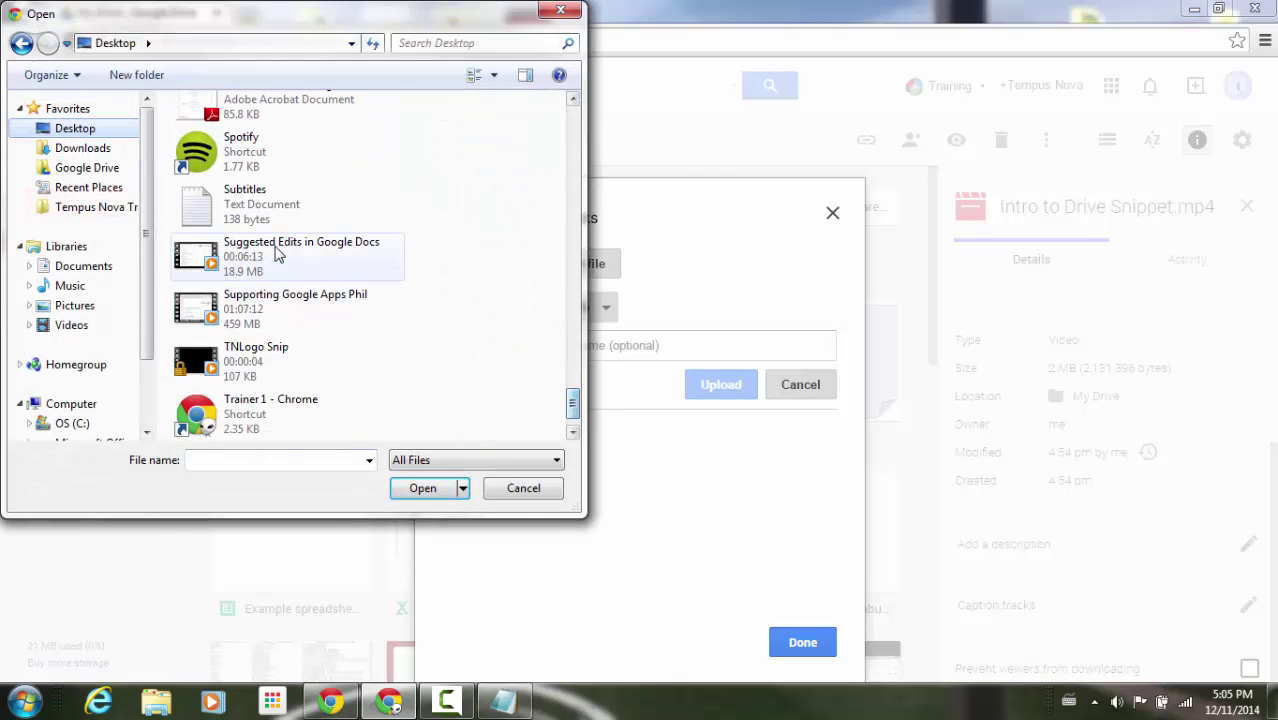
{"action": "left_click", "coordinate": [266, 213]}
{"action": "left_click", "coordinate": [422, 488]}
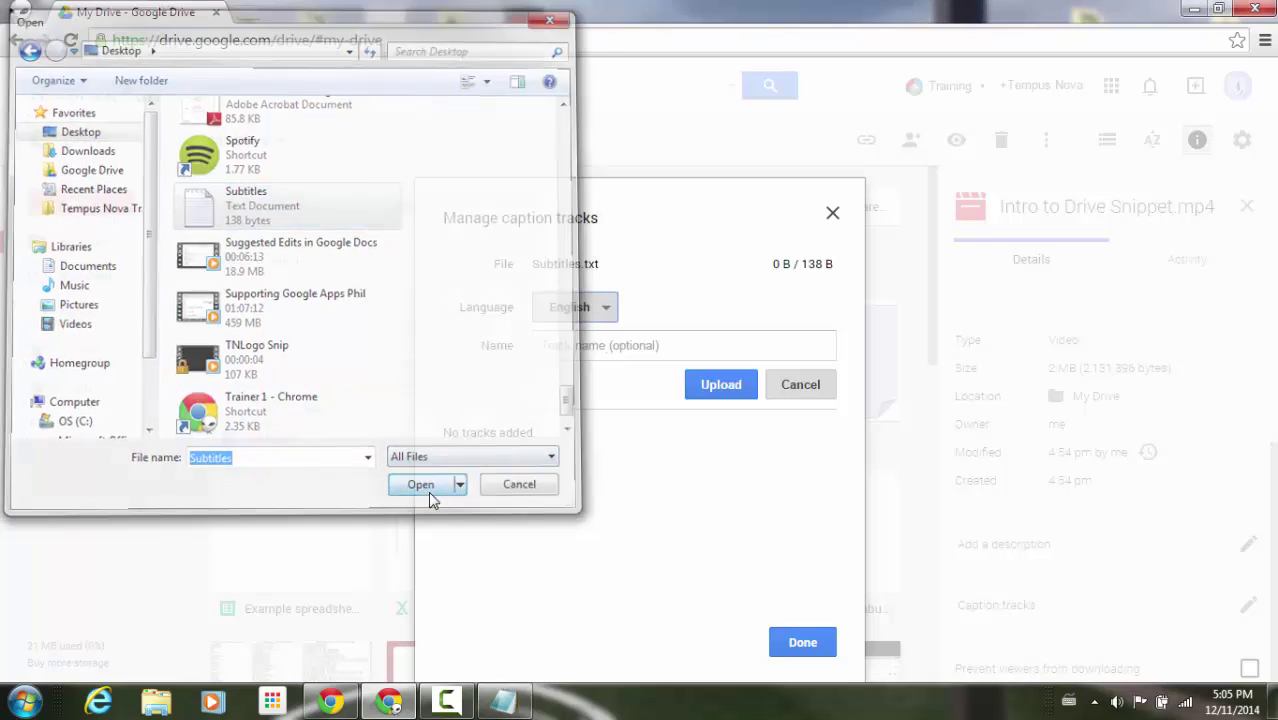
Step: Name the track Subtitles, keep English as its language, upload it, and finish managing caption tracks
{"action": "left_click", "coordinate": [620, 345]}
{"action": "type", "text": "Subtitles"}
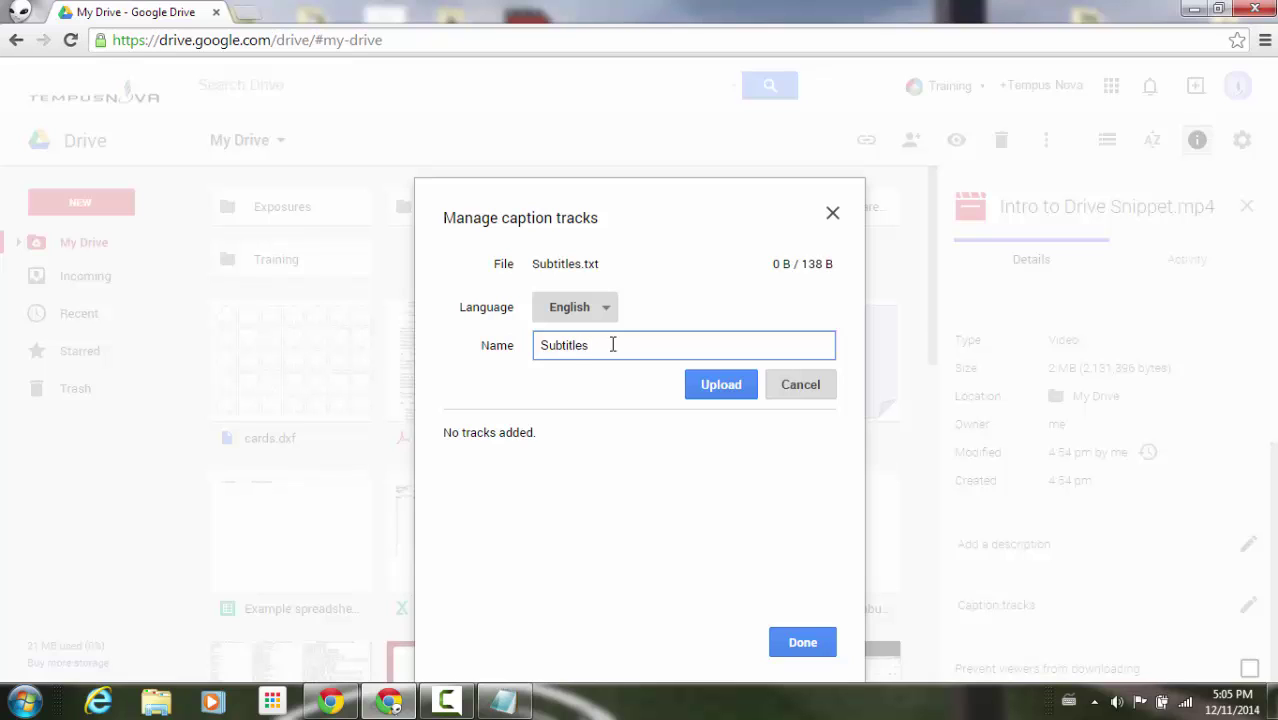
{"action": "left_click", "coordinate": [606, 312]}
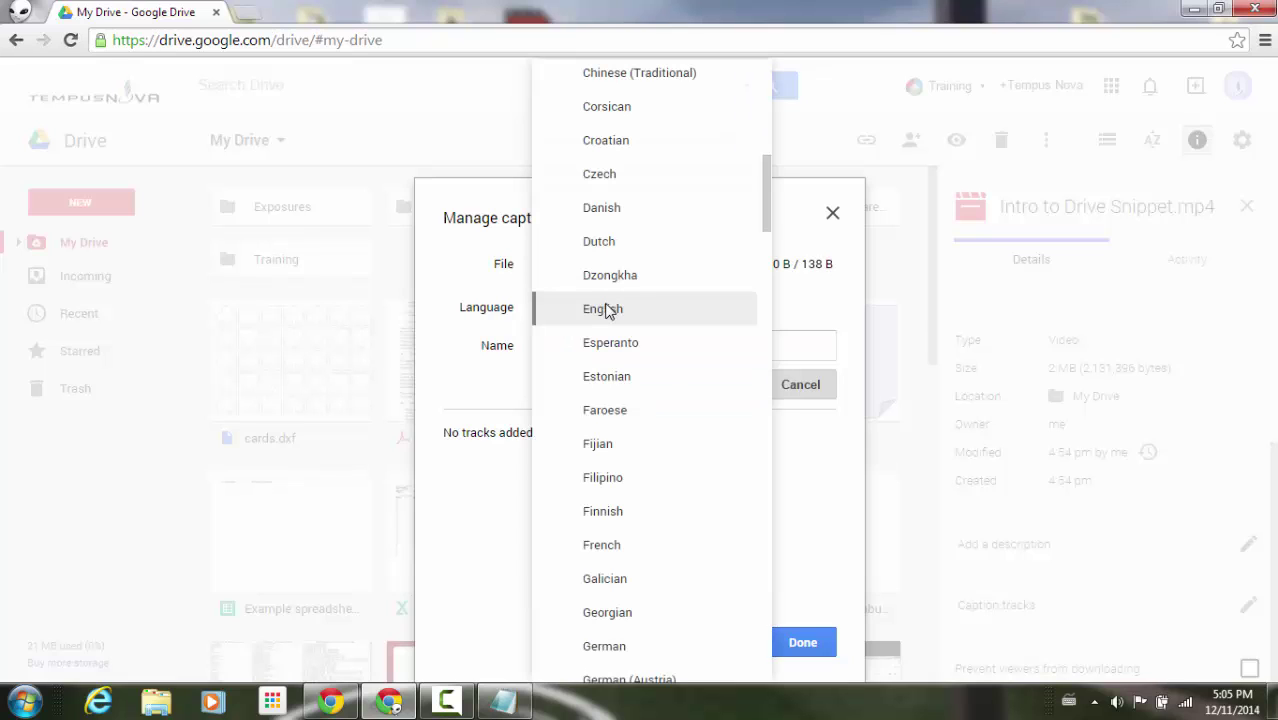
{"action": "left_click", "coordinate": [698, 310]}
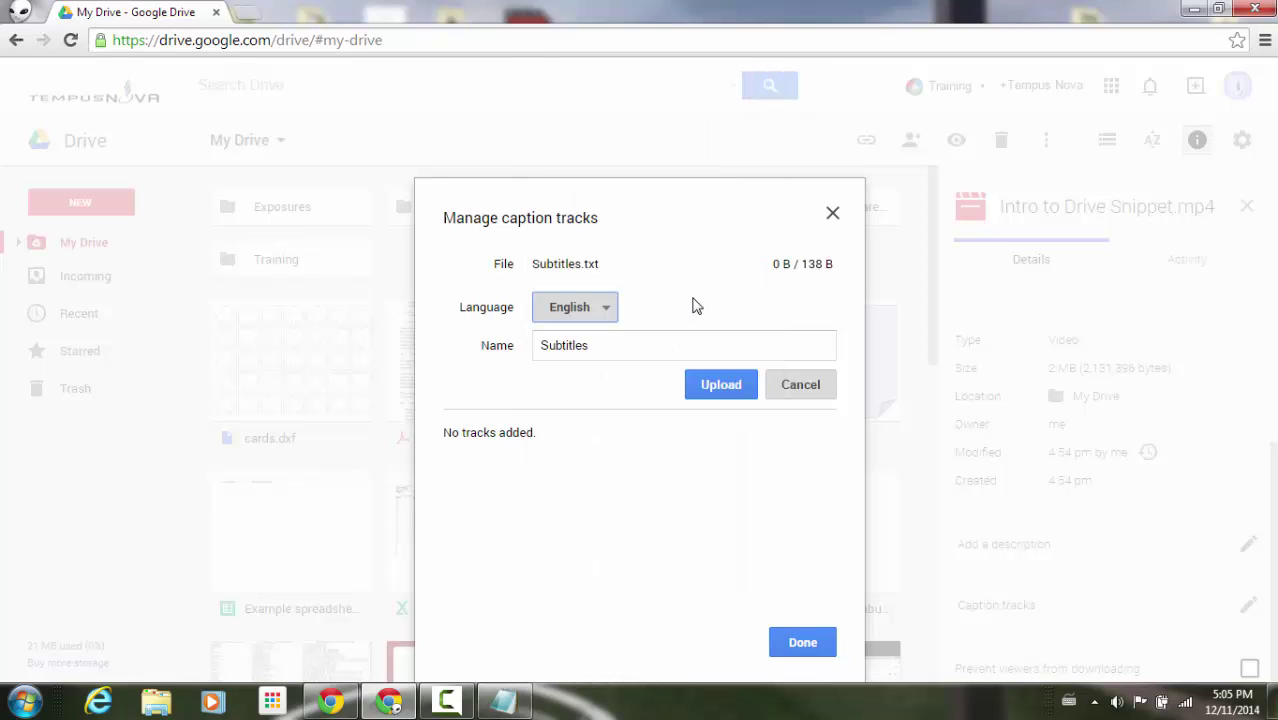
{"action": "left_click", "coordinate": [719, 388]}
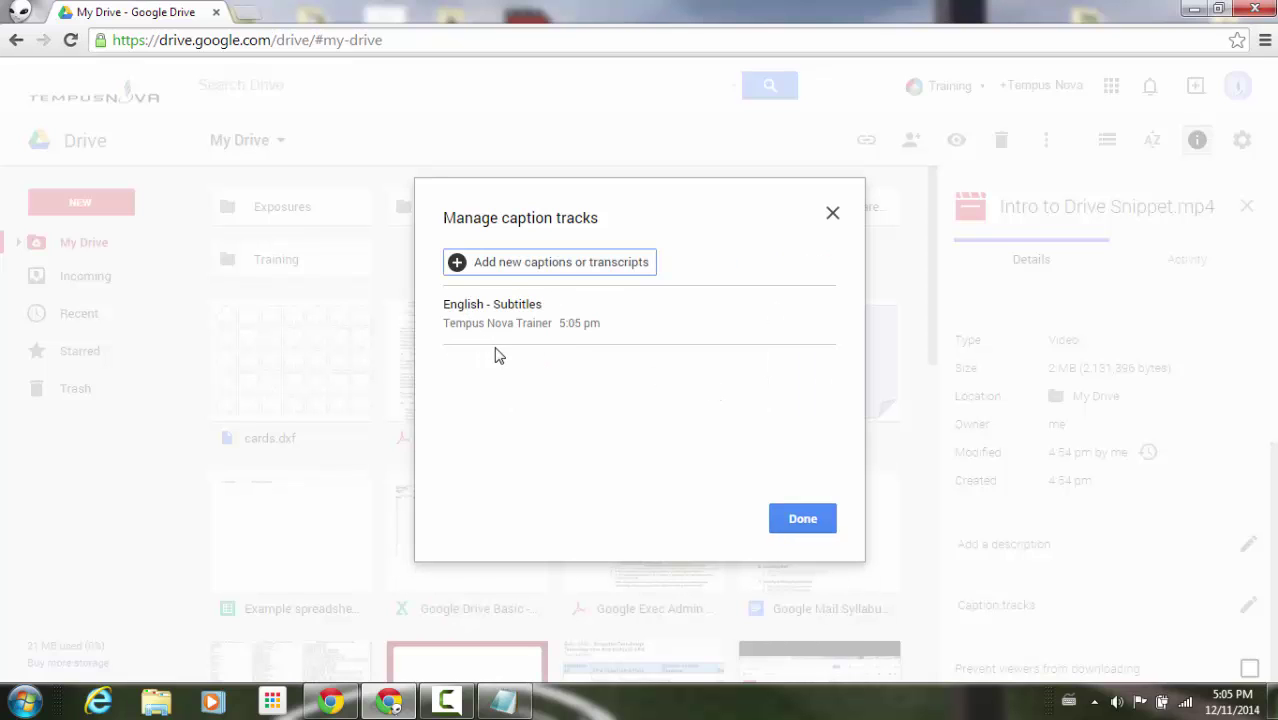
{"action": "mouse_move", "coordinate": [499, 320]}
{"action": "left_click", "coordinate": [809, 520]}
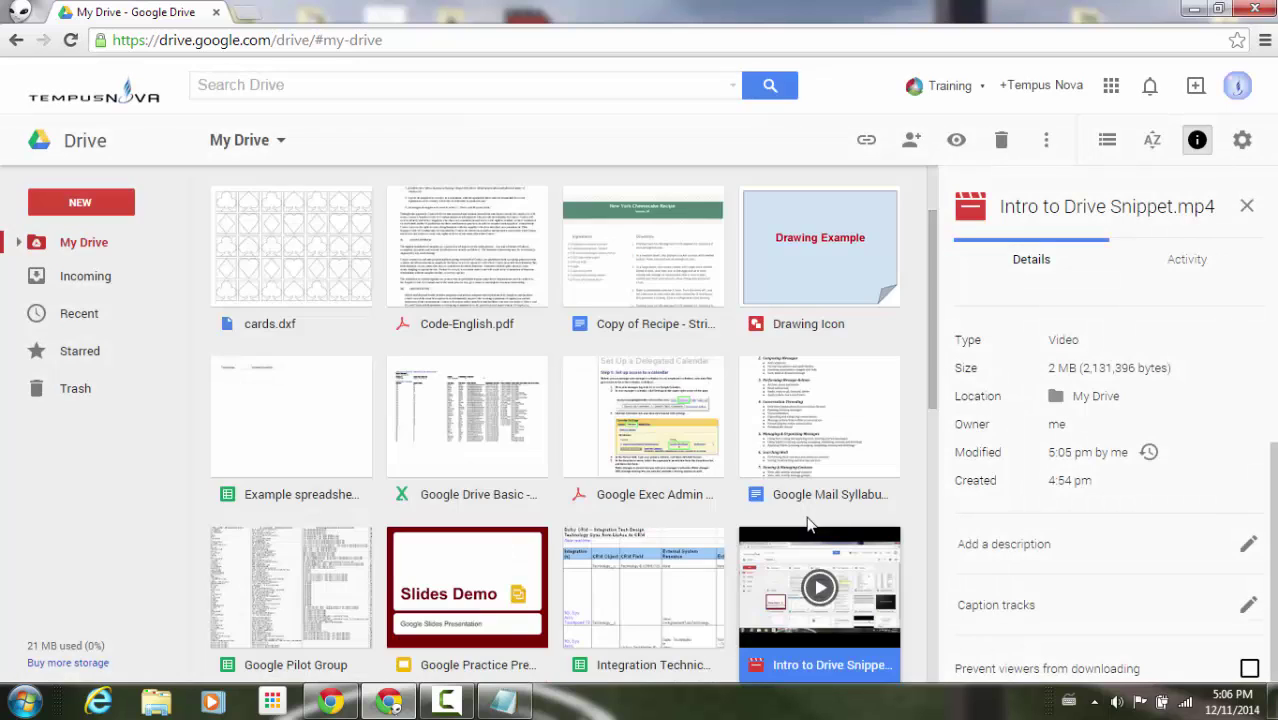
Step: Close the video's details and open Intro to Drive Snippet.mp4 for playback
{"action": "left_click", "coordinate": [1246, 206]}
{"action": "scroll", "coordinate": [1208, 288], "scroll_direction": "up", "scroll_amount": 2}
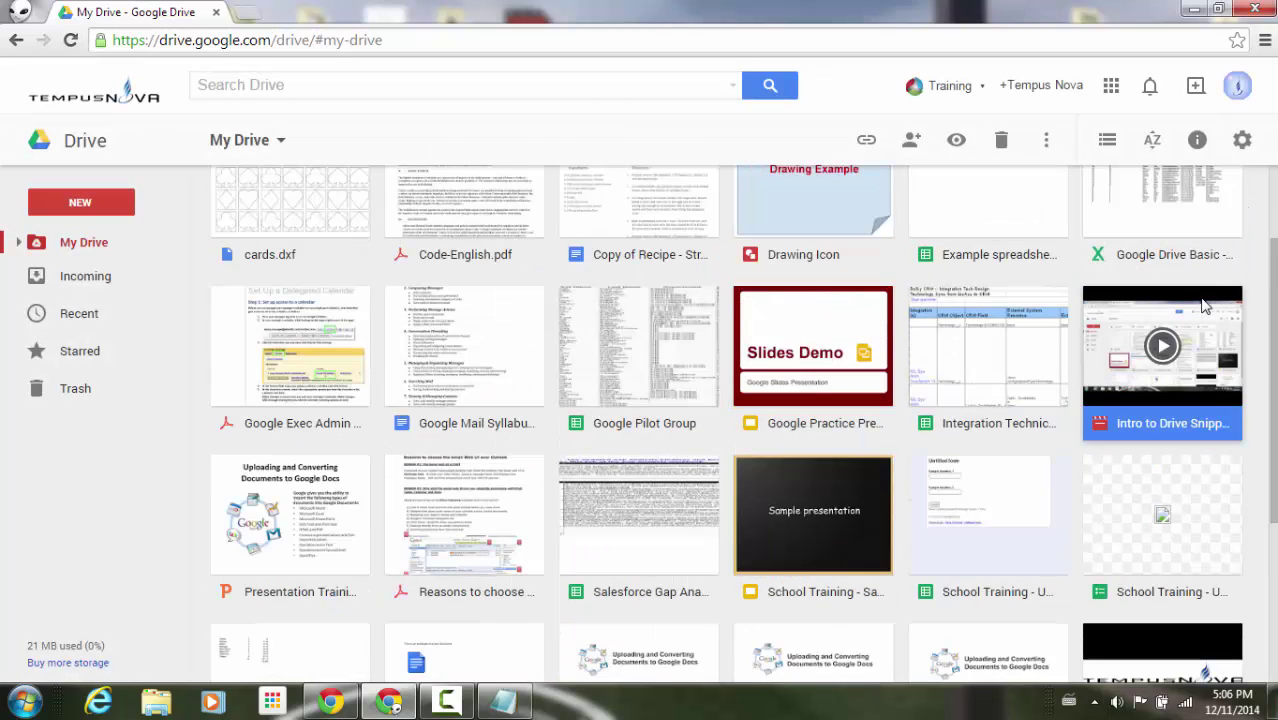
{"action": "double_click", "coordinate": [1187, 335]}
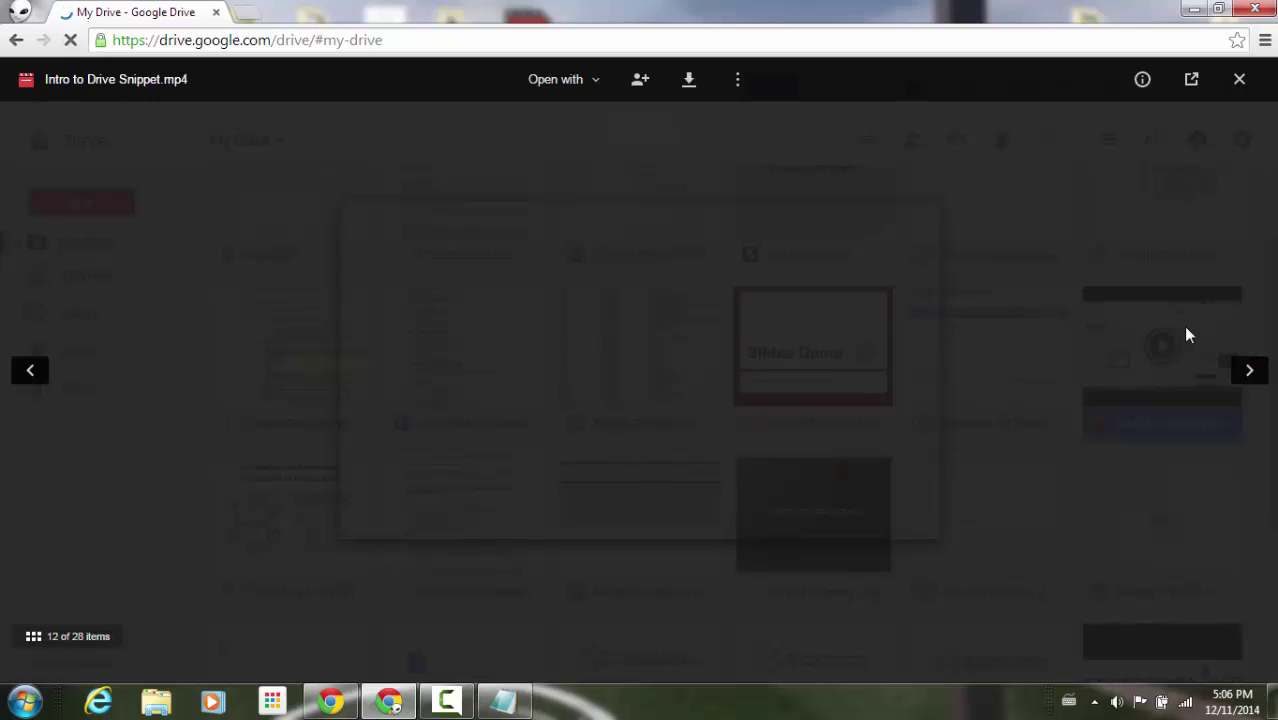